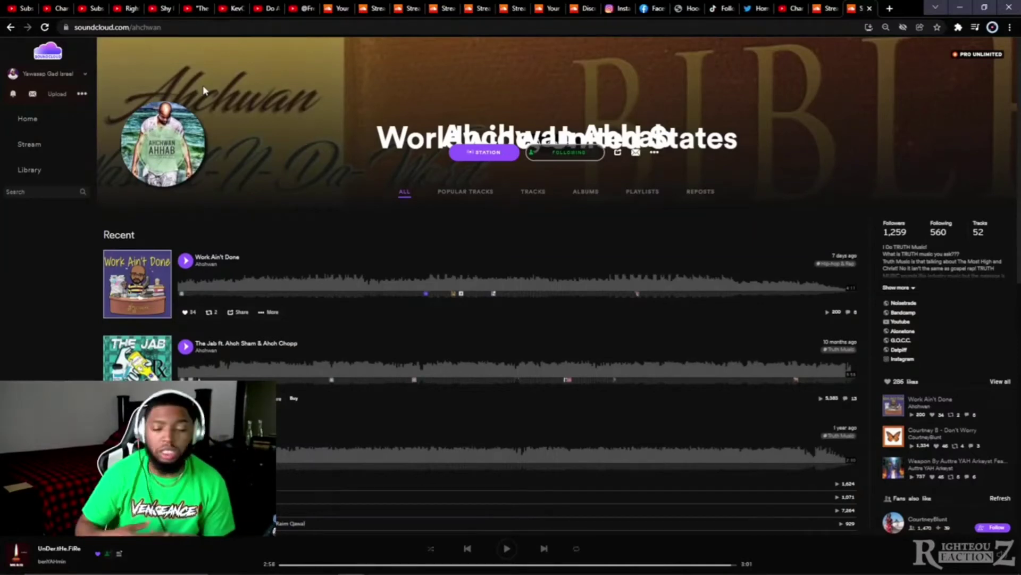
- Open the 'Work Ain't Done' track from the artist's Recent list
{"action": "left_click", "coordinate": [234, 259]}
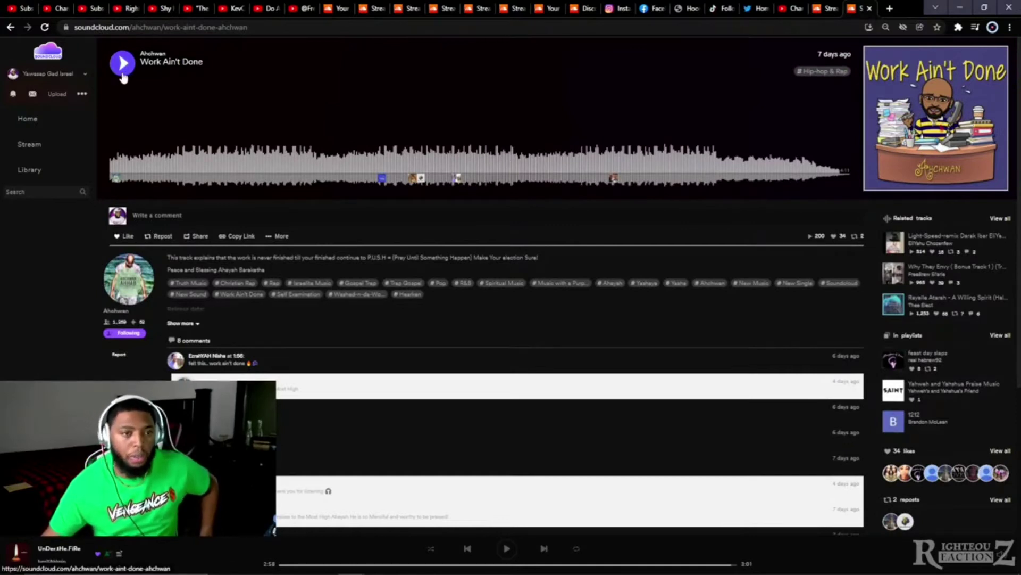
- Play 'Work Ain't Done', pause it, and rewind a few seconds on the bottom progress bar
{"action": "left_click", "coordinate": [122, 72]}
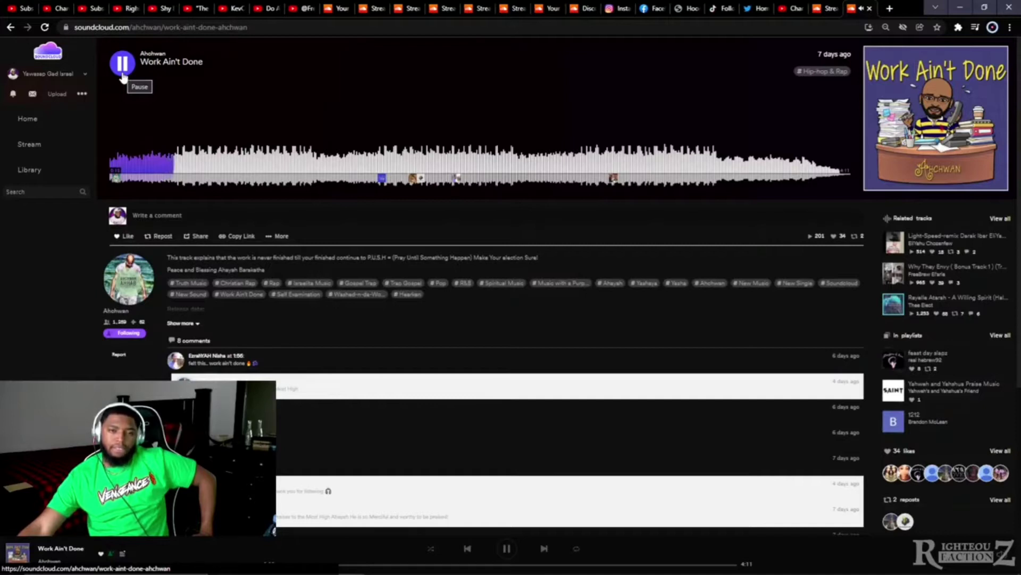
{"action": "left_click", "coordinate": [122, 75]}
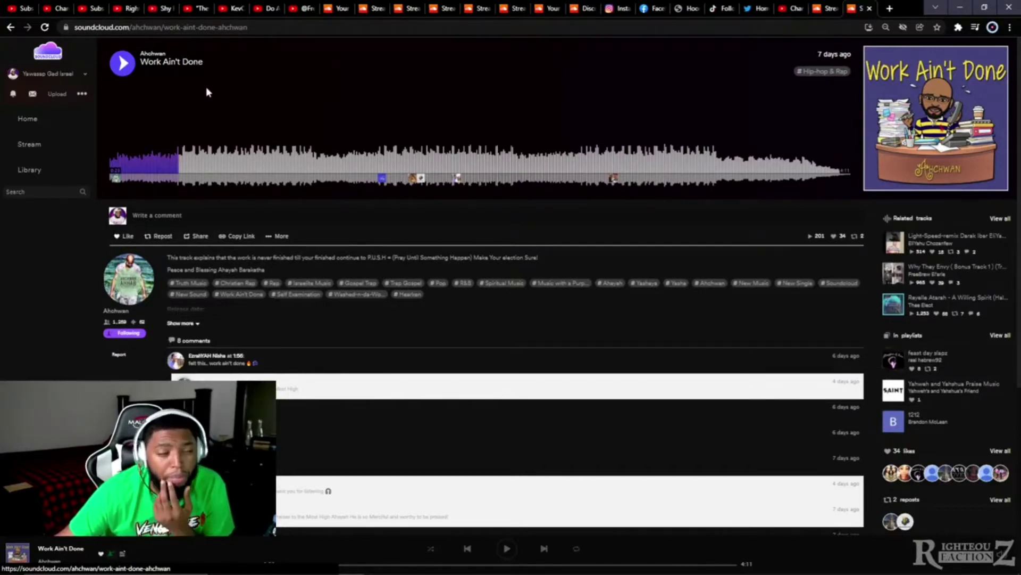
{"action": "mouse_move", "coordinate": [327, 442]}
{"action": "left_click", "coordinate": [318, 565]}
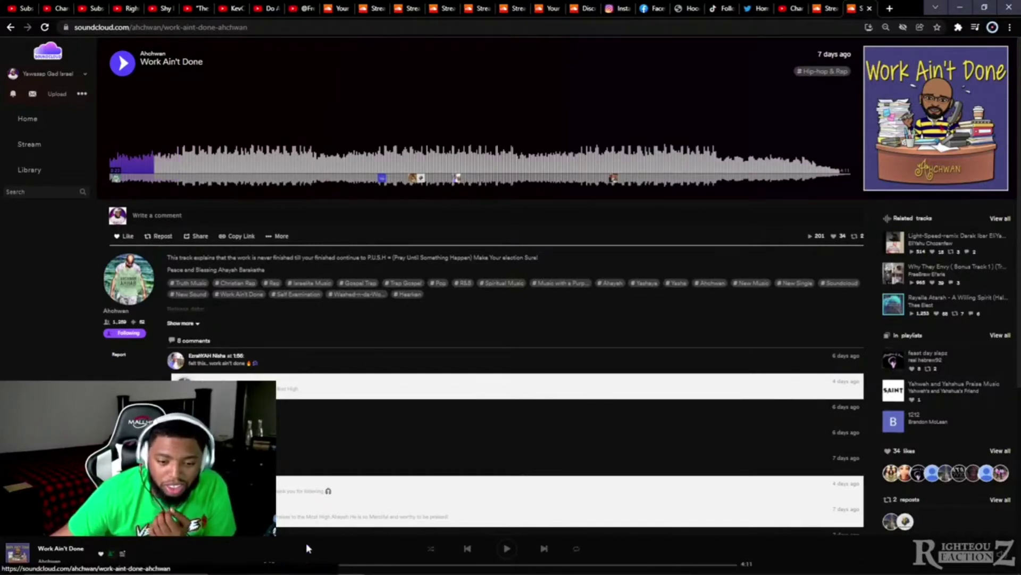
- Resume 'Work Ain't Done' from the header and repost it
{"action": "left_click", "coordinate": [125, 68]}
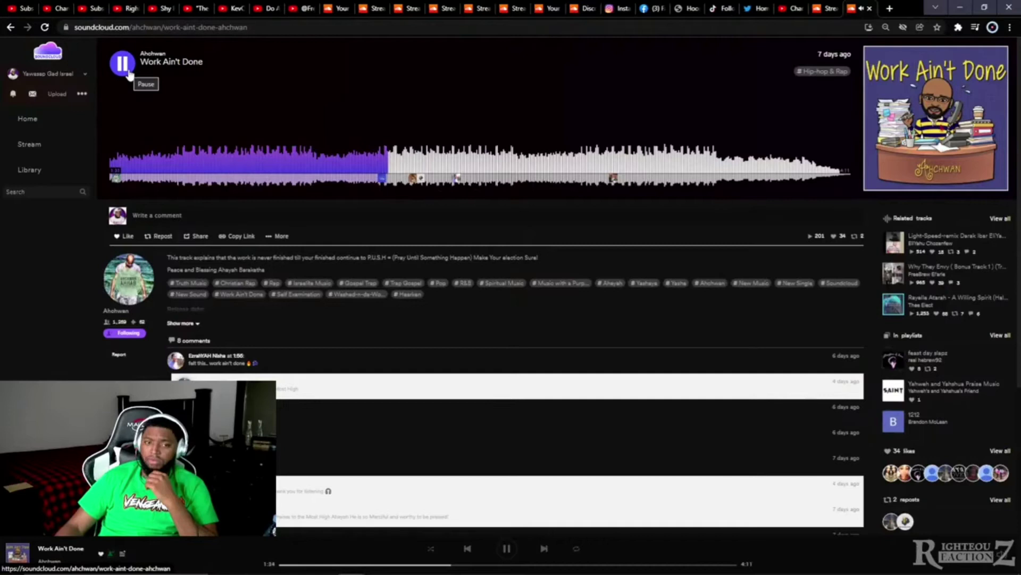
{"action": "left_click", "coordinate": [158, 235]}
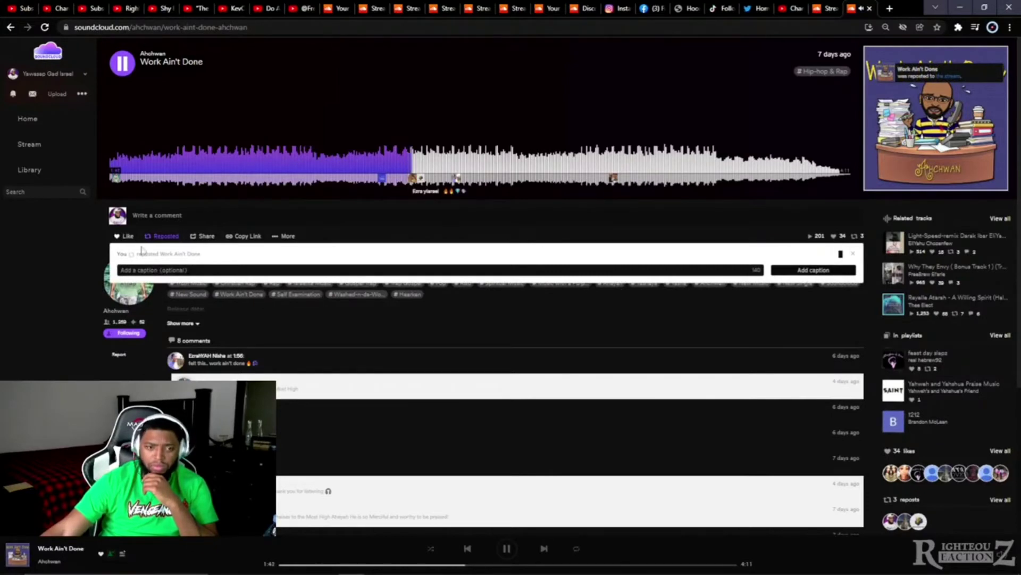
- Like 'Work Ain't Done' while it plays toward the end
{"action": "left_click", "coordinate": [129, 237]}
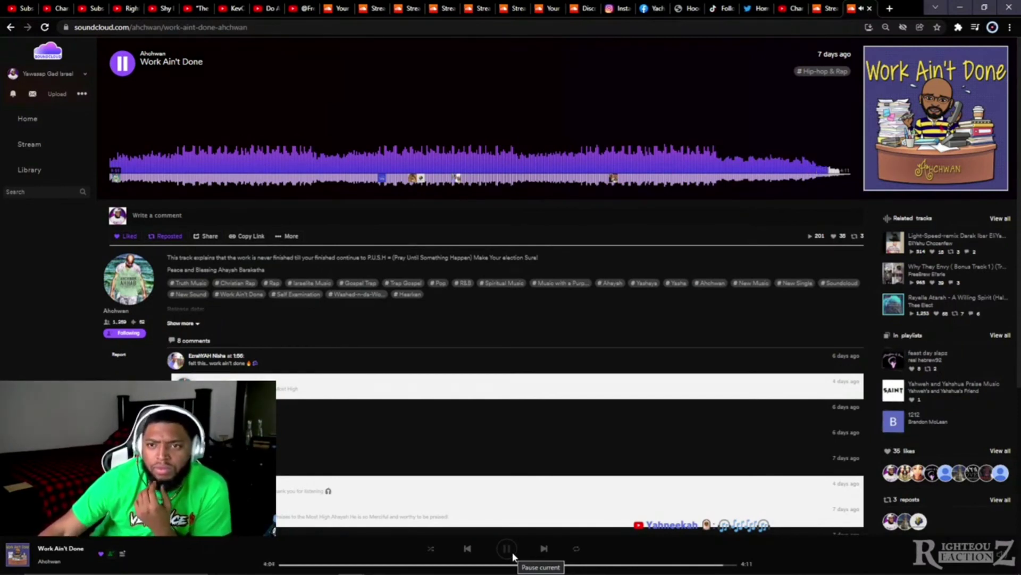
{"action": "left_click", "coordinate": [507, 548]}
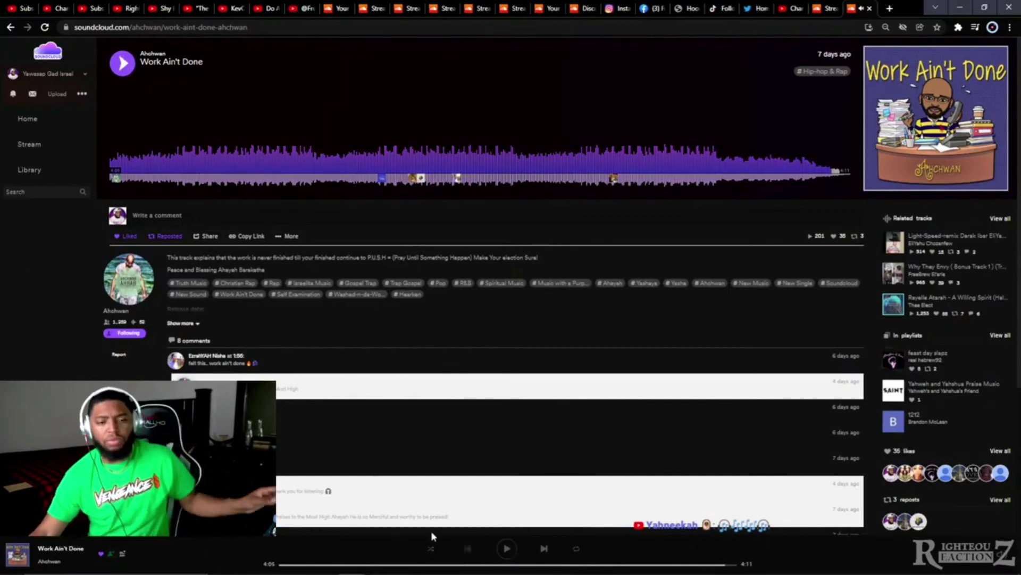